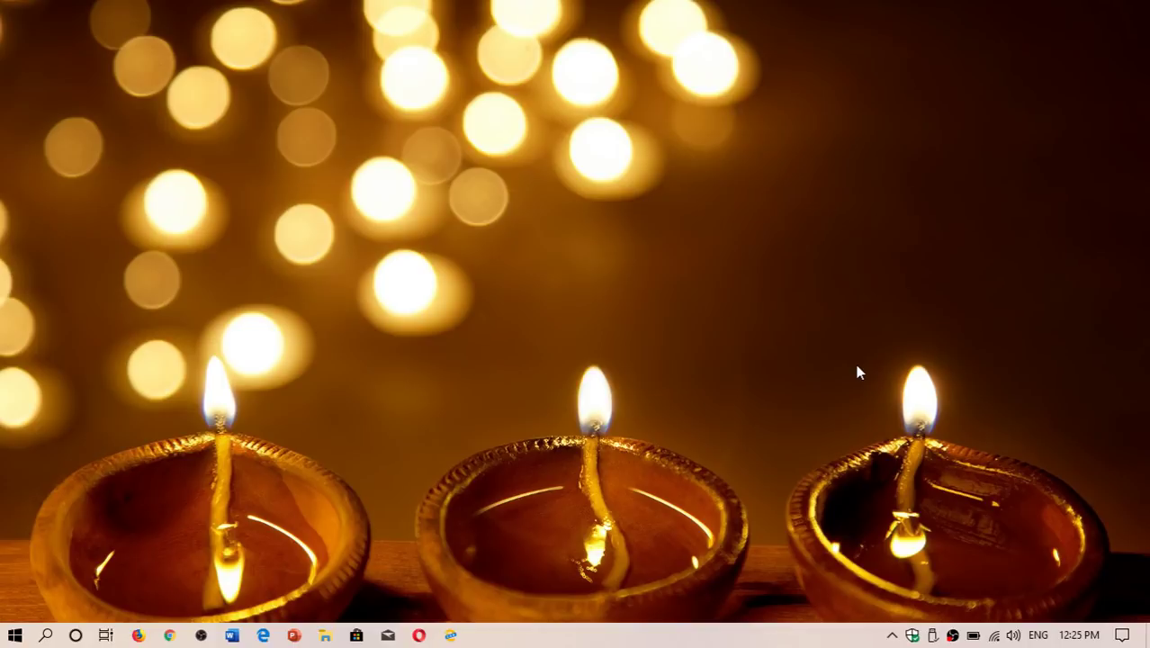
- Launch Chrome and open Settings at the Advanced > Privacy and security section
click(169, 635)
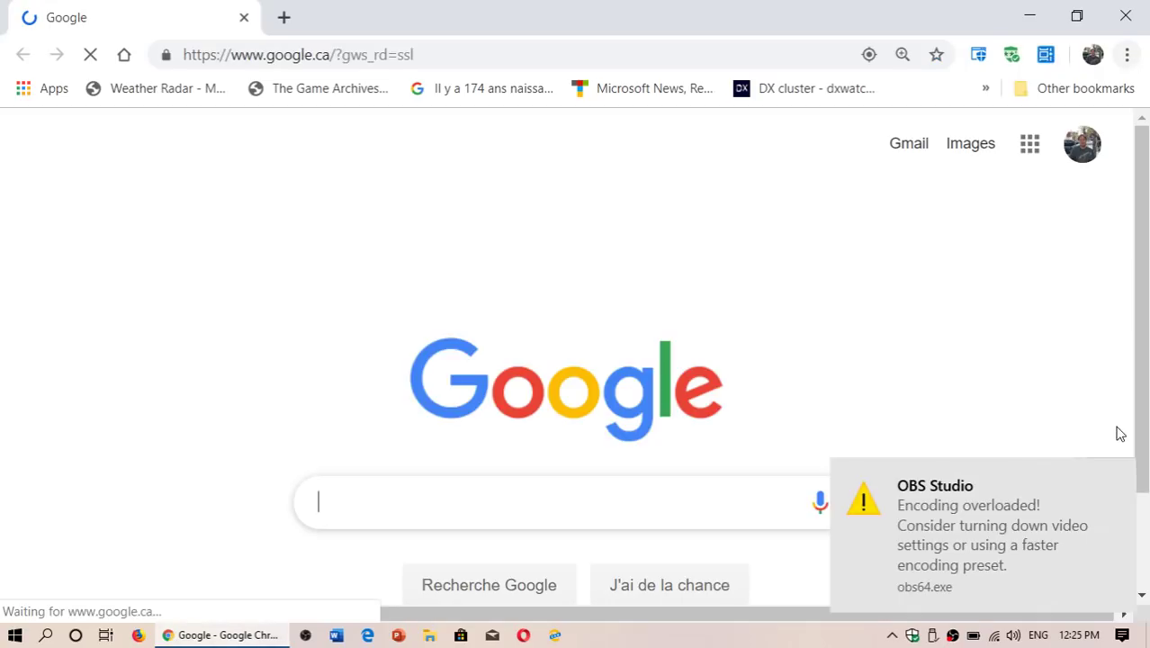
click(1124, 475)
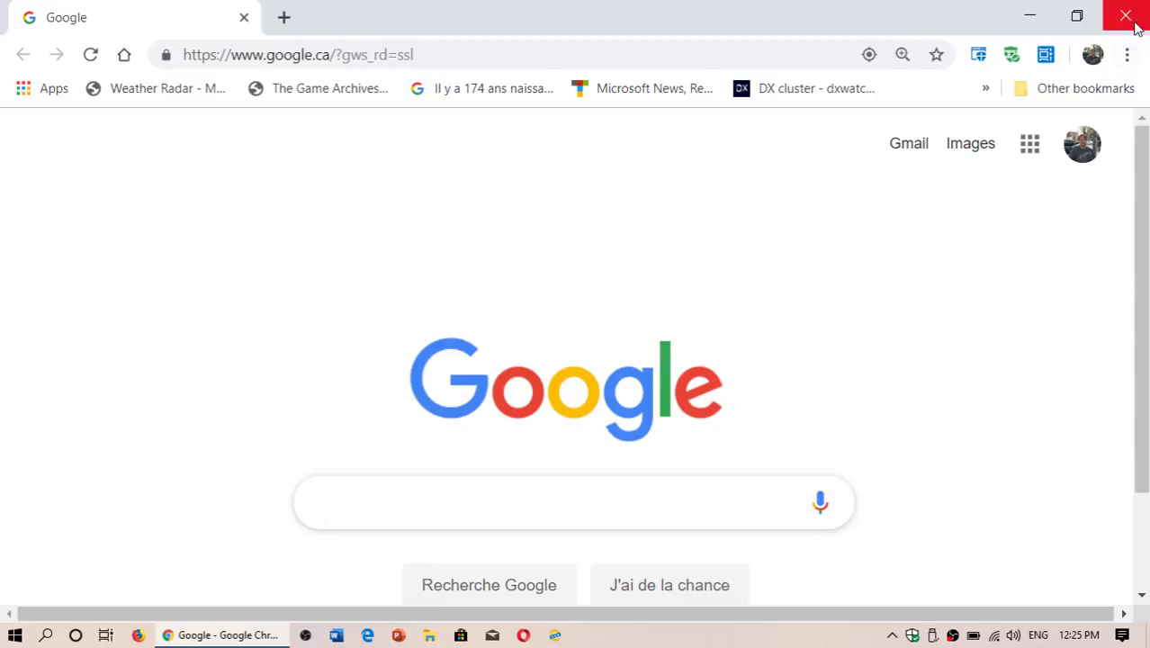
click(1126, 55)
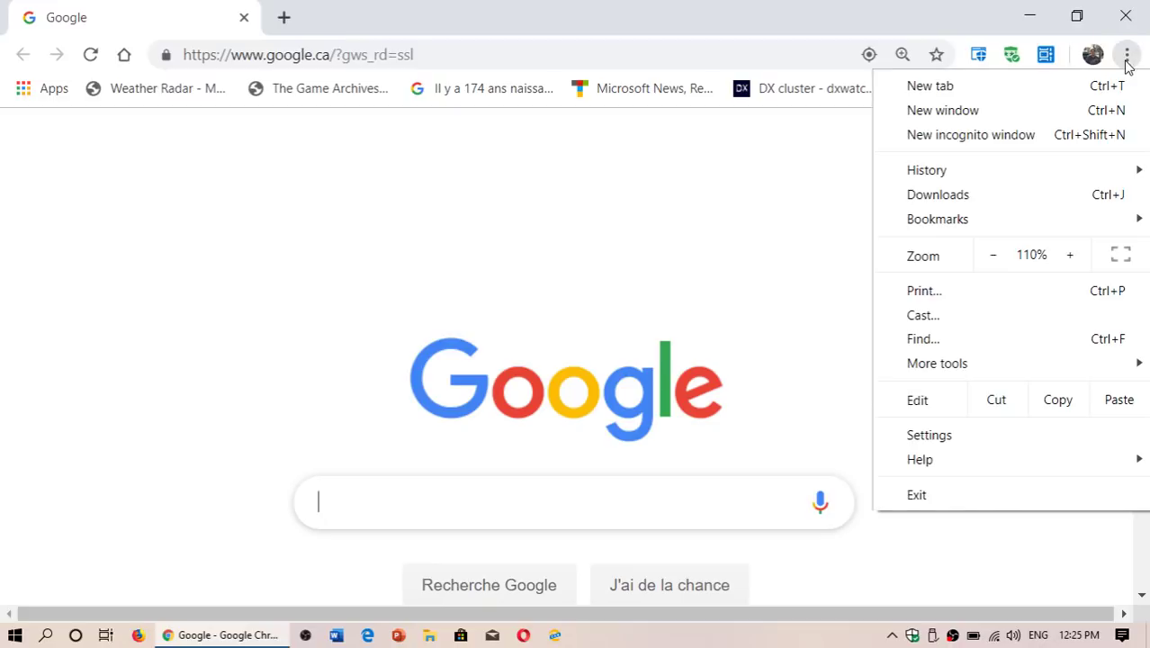
click(1002, 438)
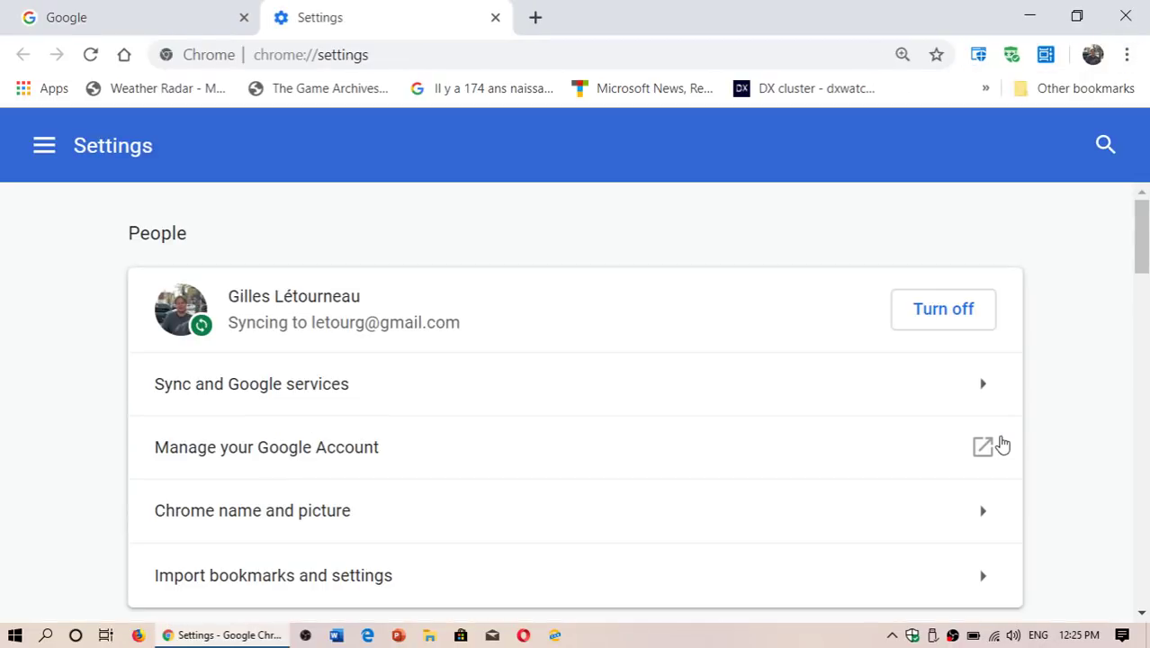
click(44, 148)
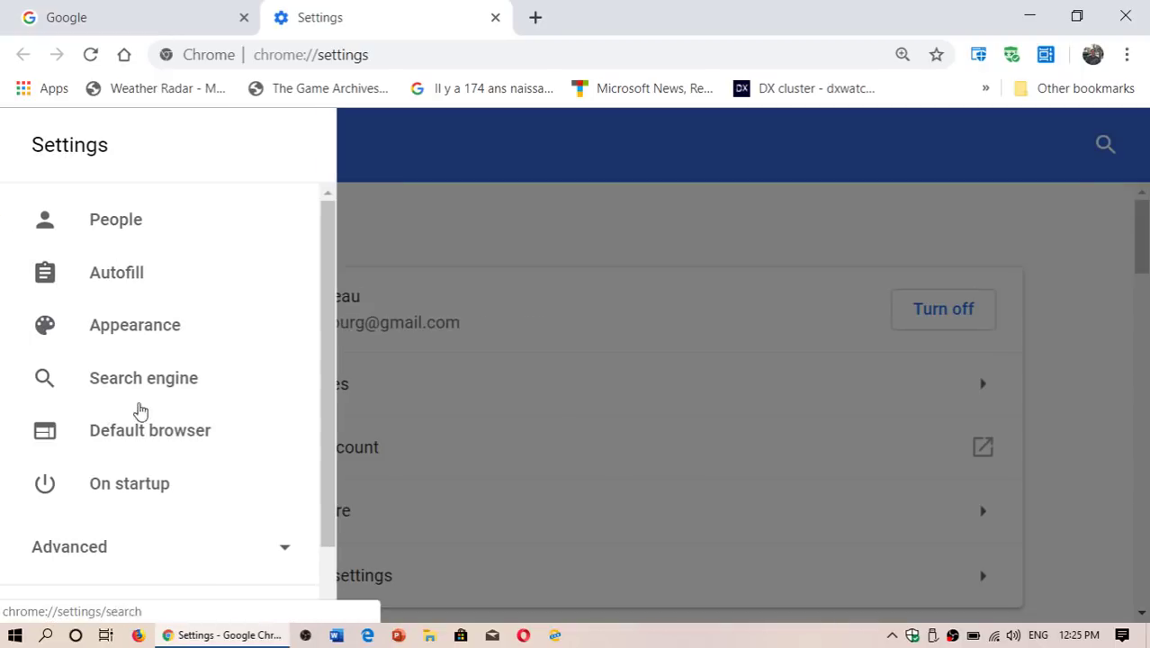
click(127, 551)
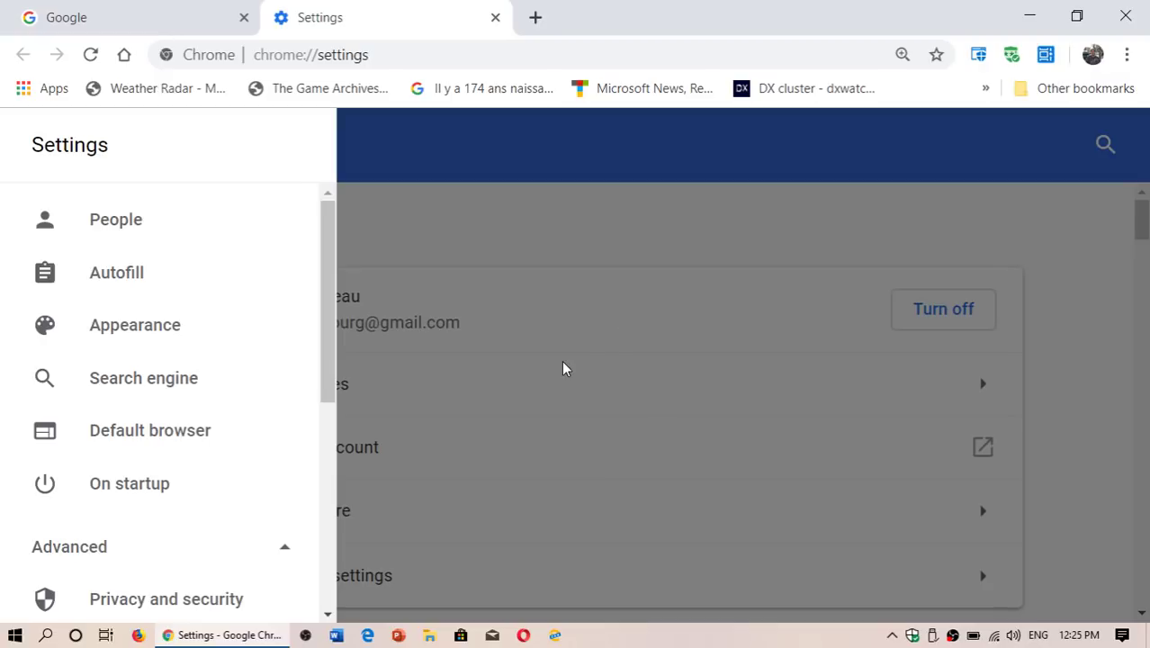
click(197, 605)
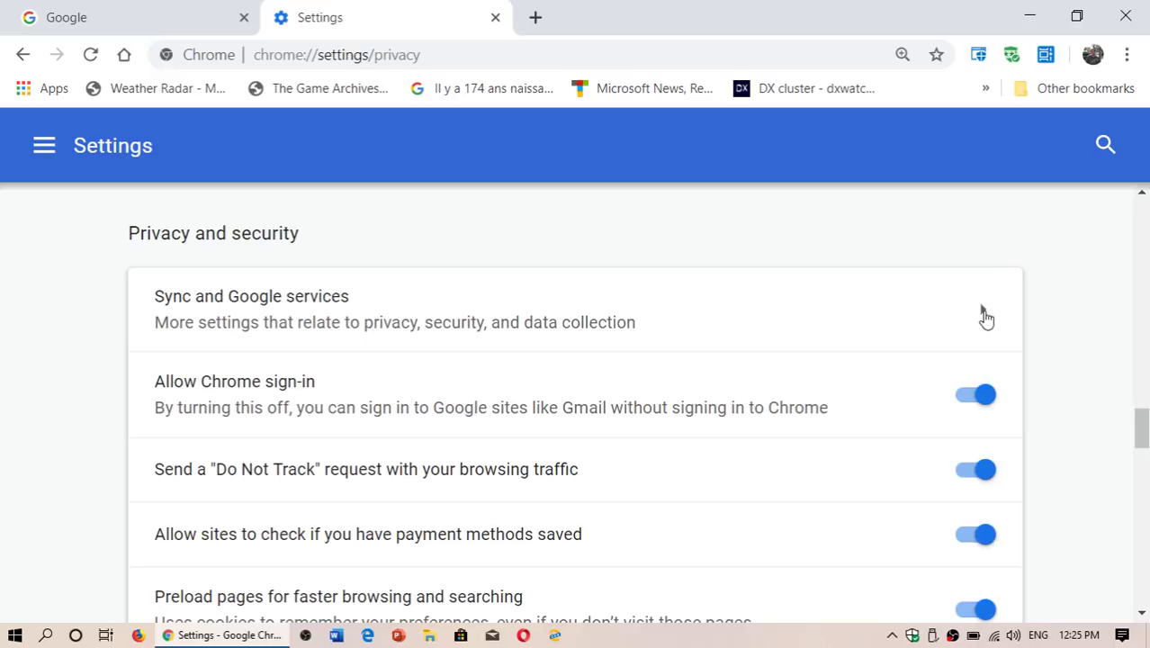
- Go from Sync and Google services to the Manage sync page with all sync items on
click(987, 315)
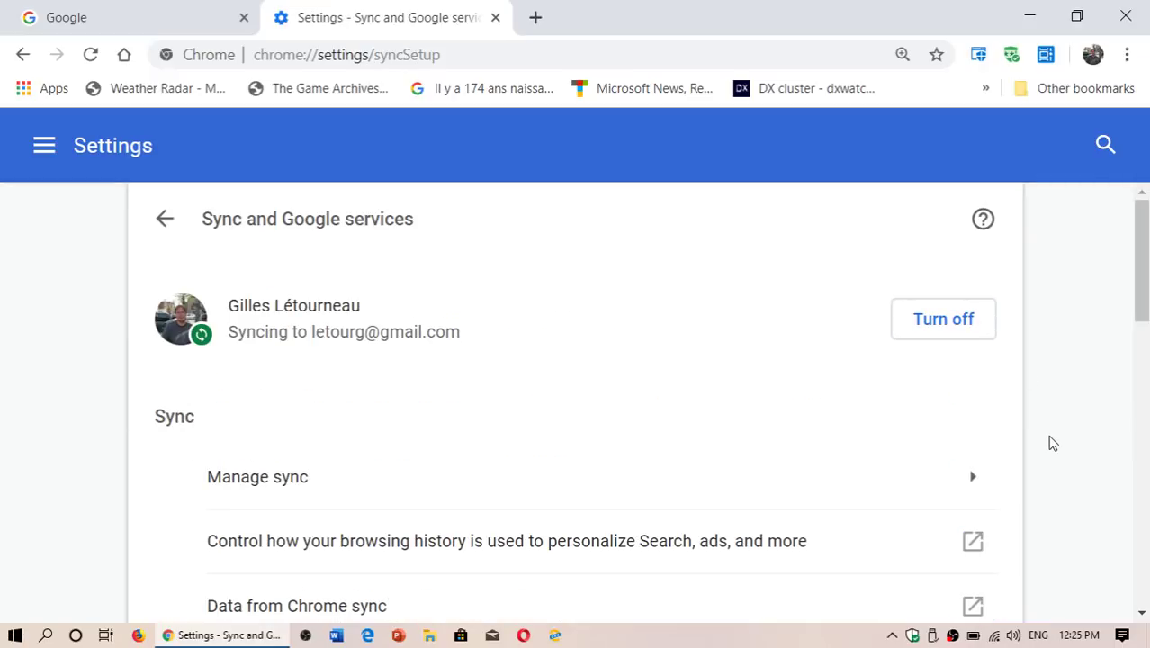
scroll(1053, 442, down, 2)
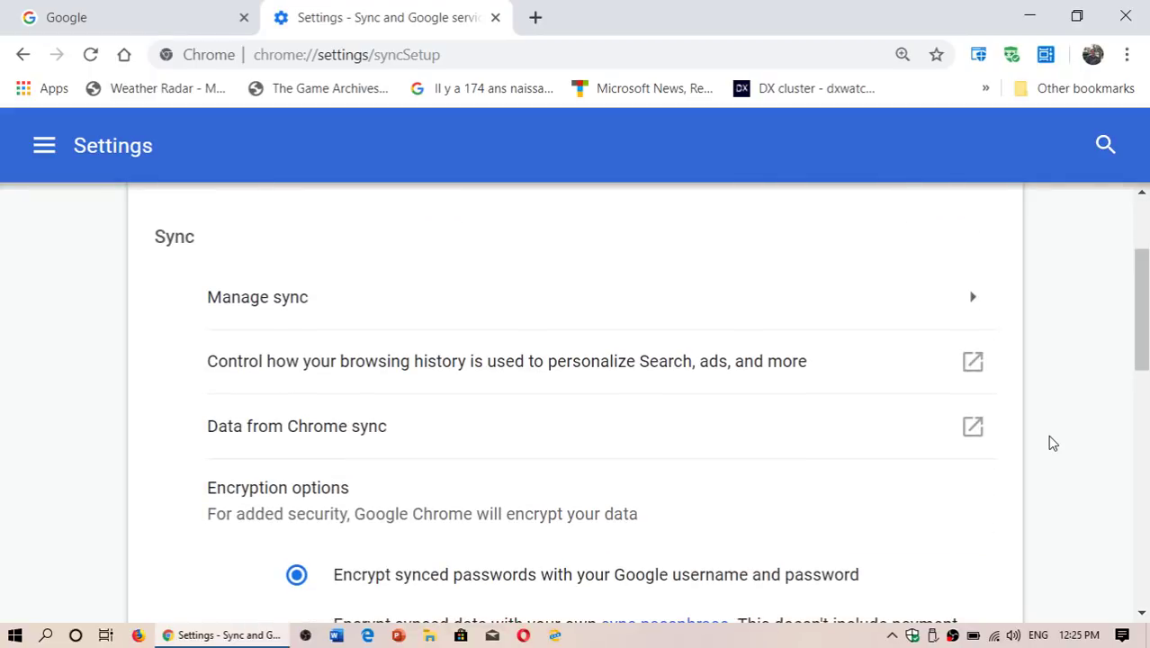
scroll(1053, 443, down, 2)
scroll(1052, 442, up, 1)
scroll(1053, 442, up, 1)
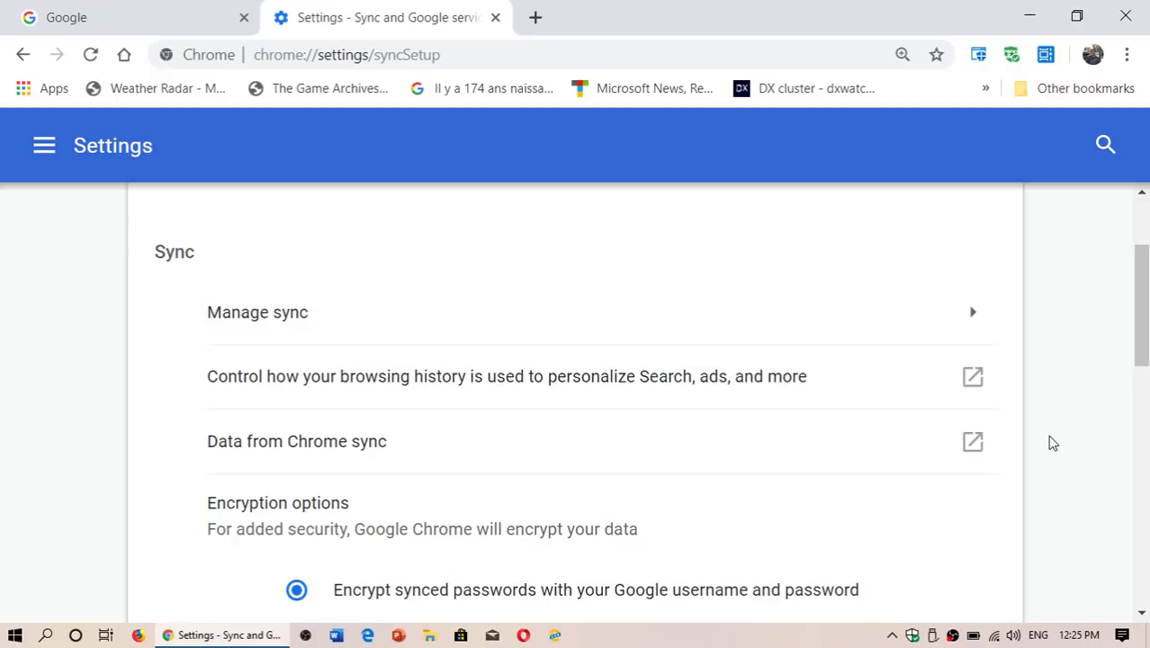
click(973, 317)
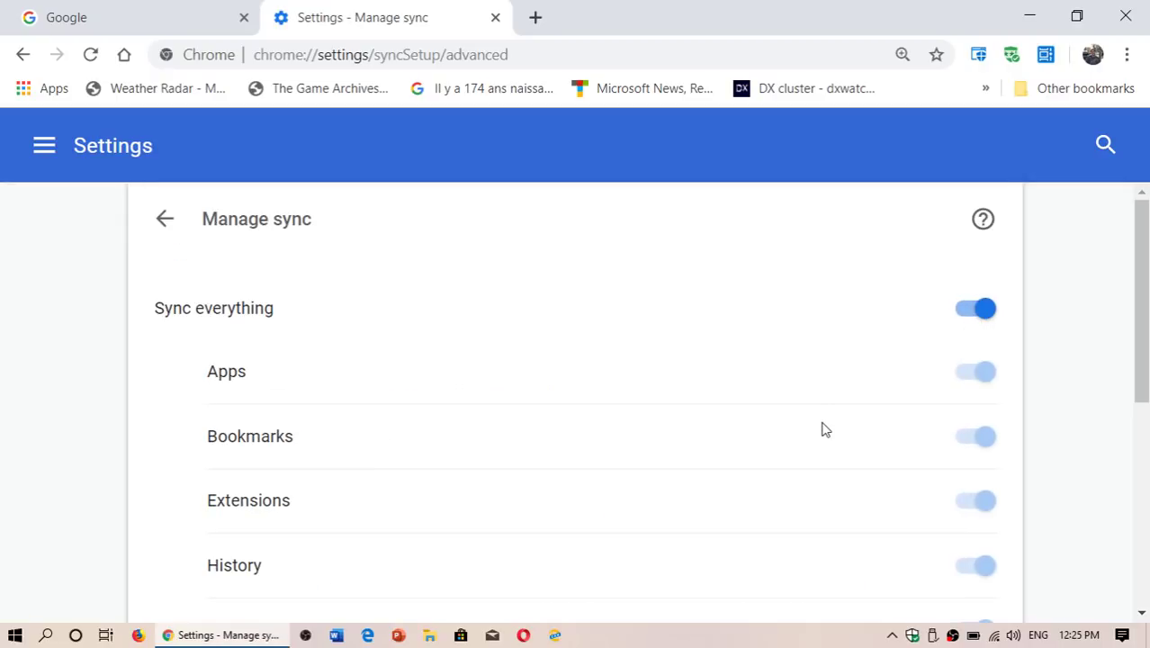
scroll(825, 429, down, 5)
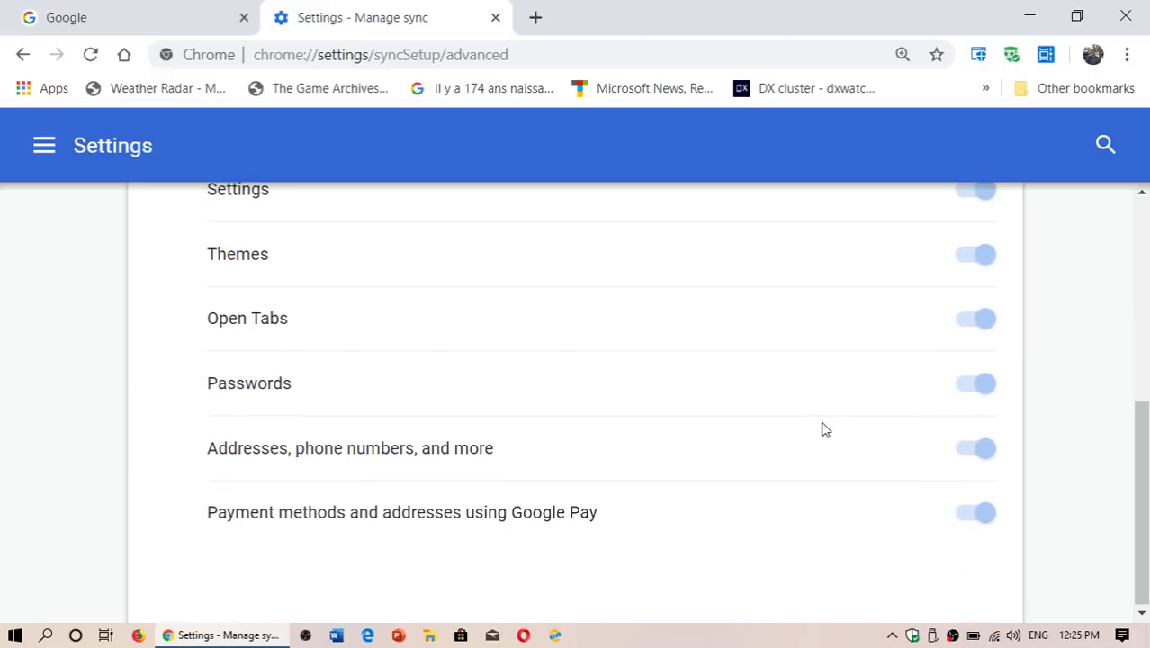
scroll(824, 429, up, 2)
scroll(824, 429, up, 3)
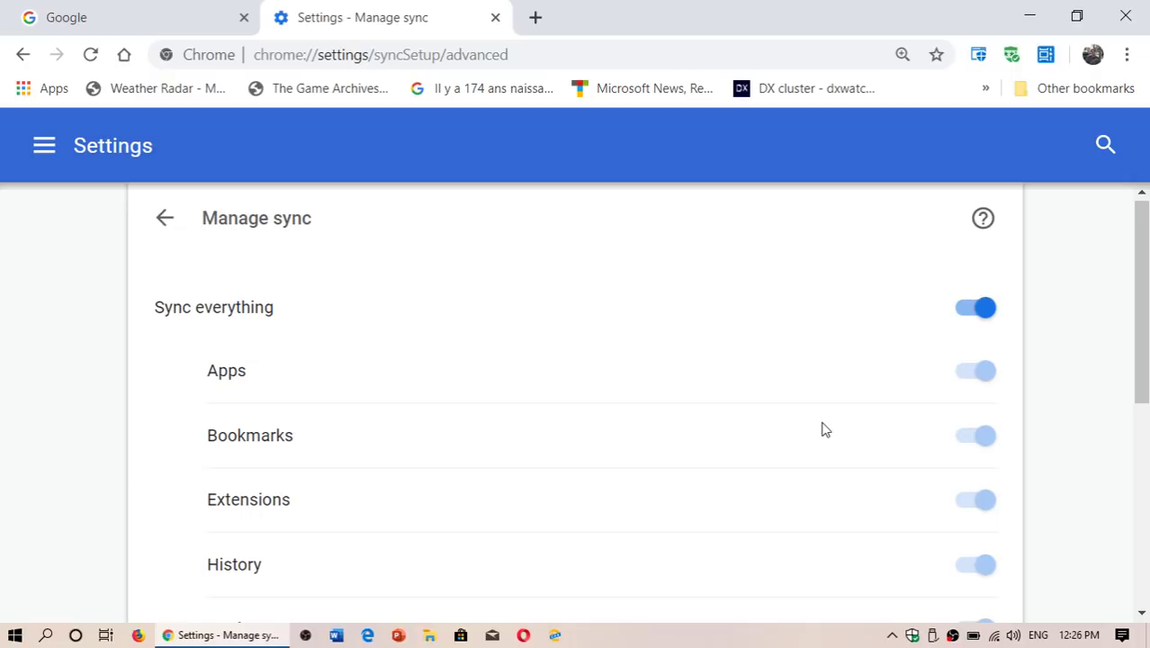
scroll(822, 429, down, 2)
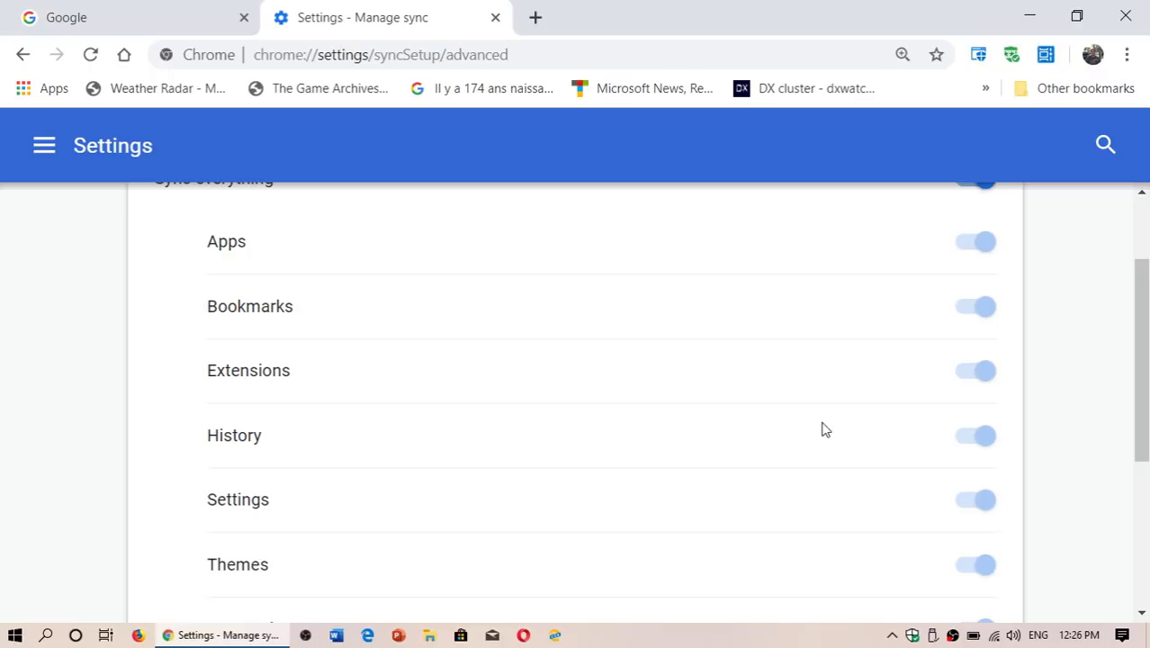
scroll(822, 429, down, 2)
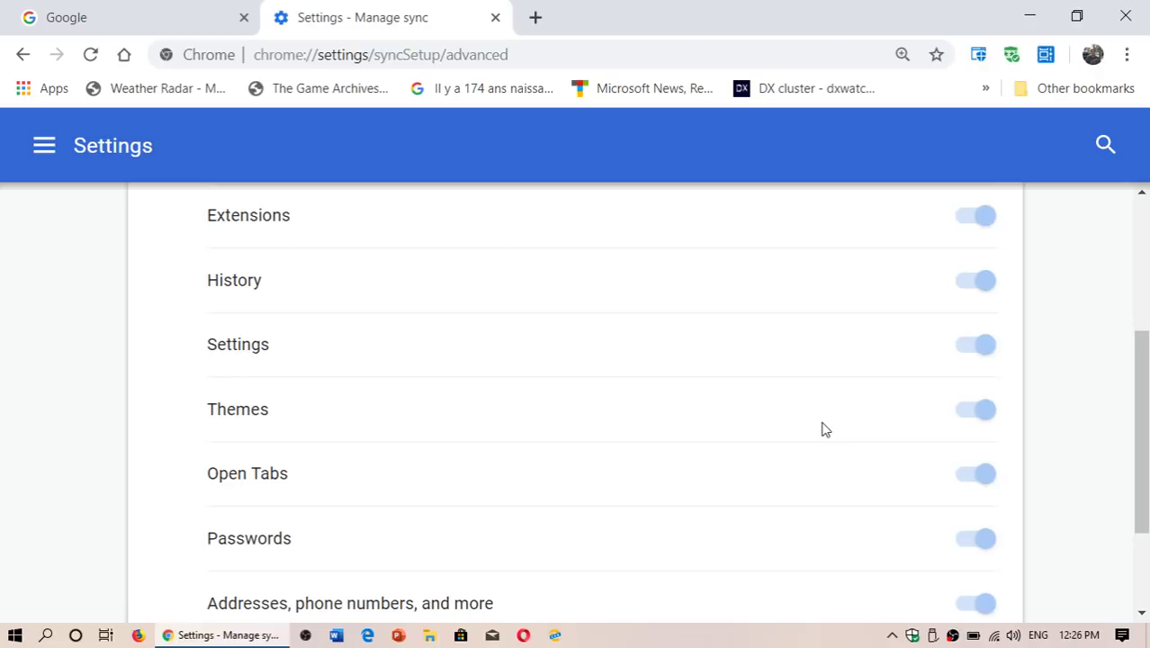
scroll(821, 429, down, 3)
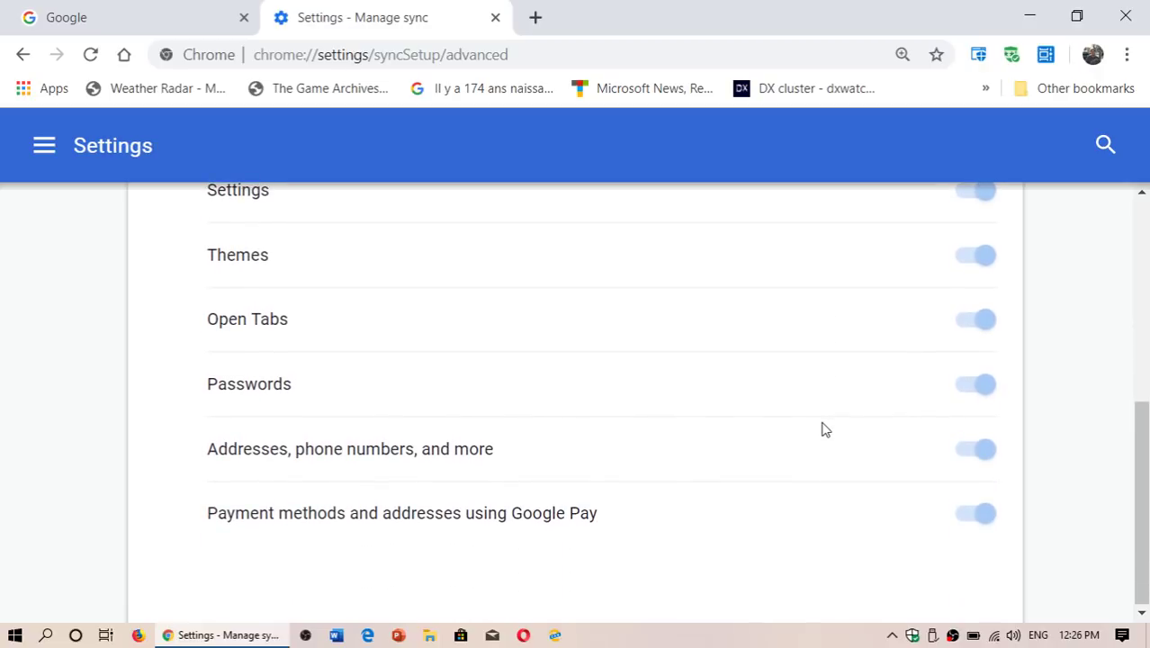
scroll(820, 429, up, 5)
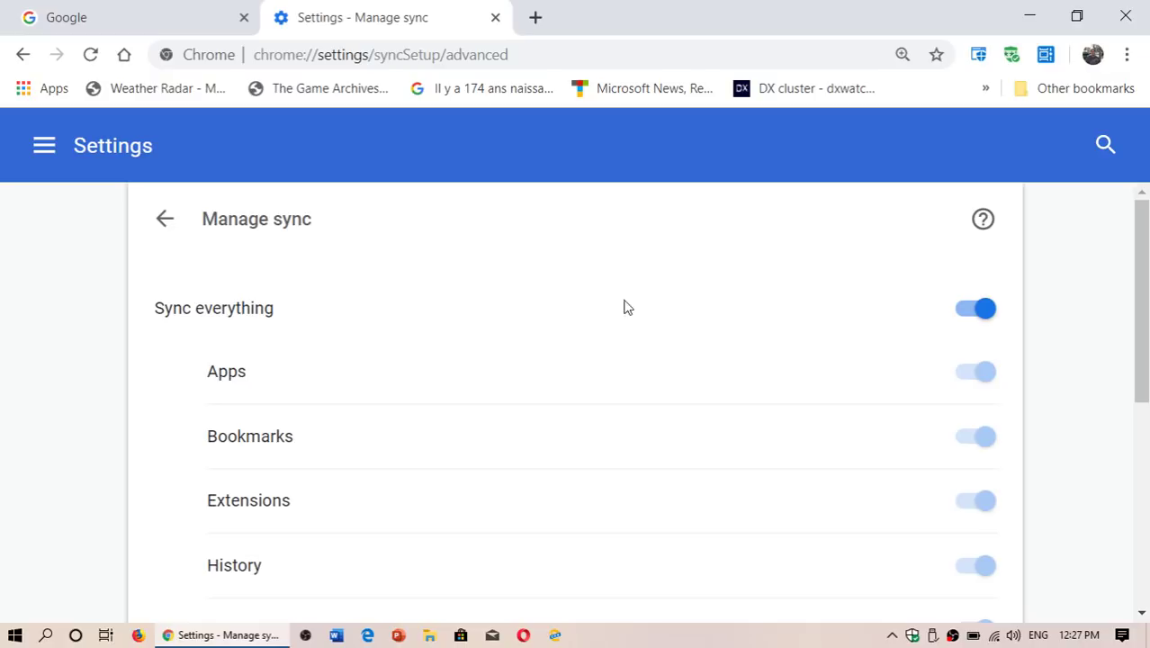
click(965, 315)
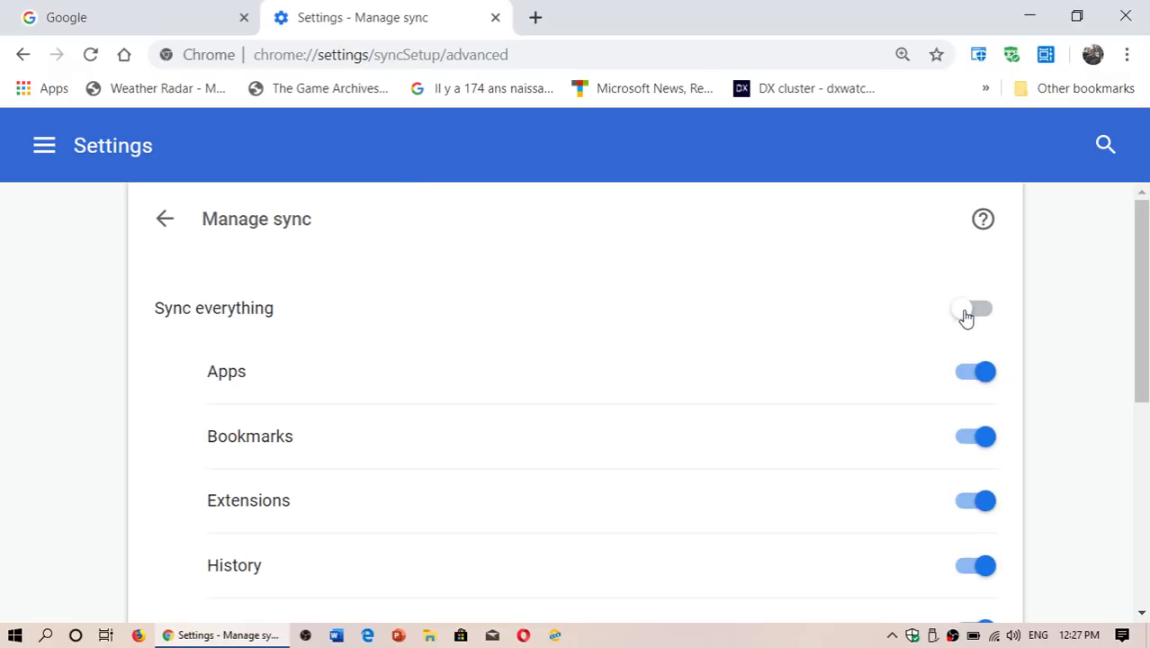
scroll(922, 459, down, 5)
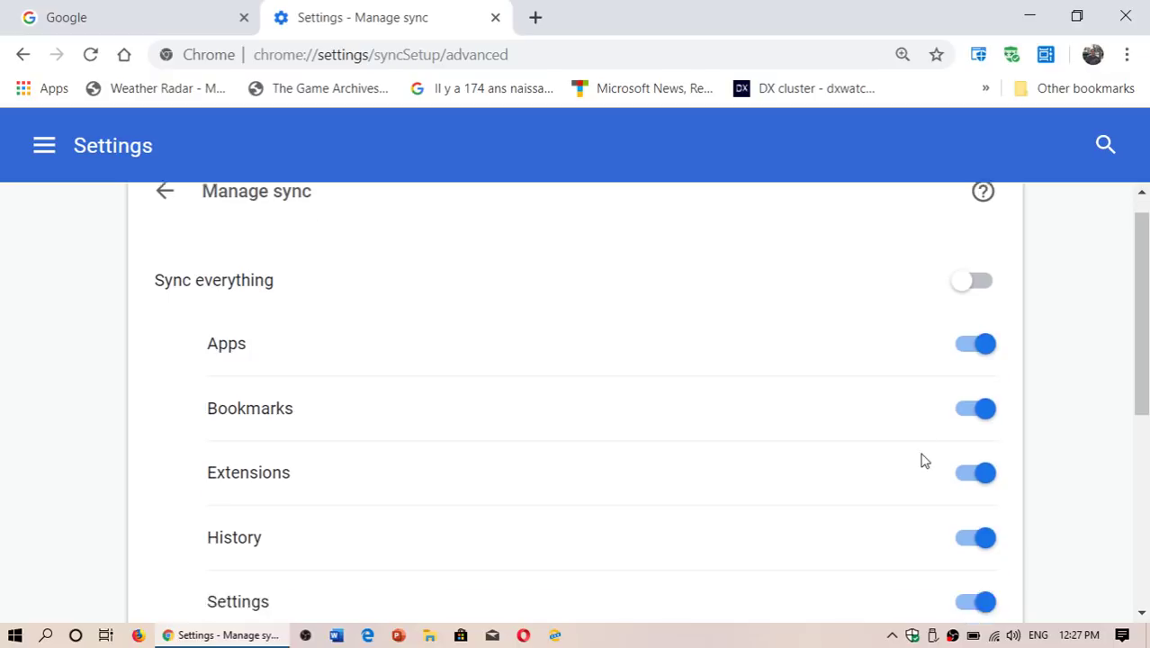
scroll(921, 460, up, 4)
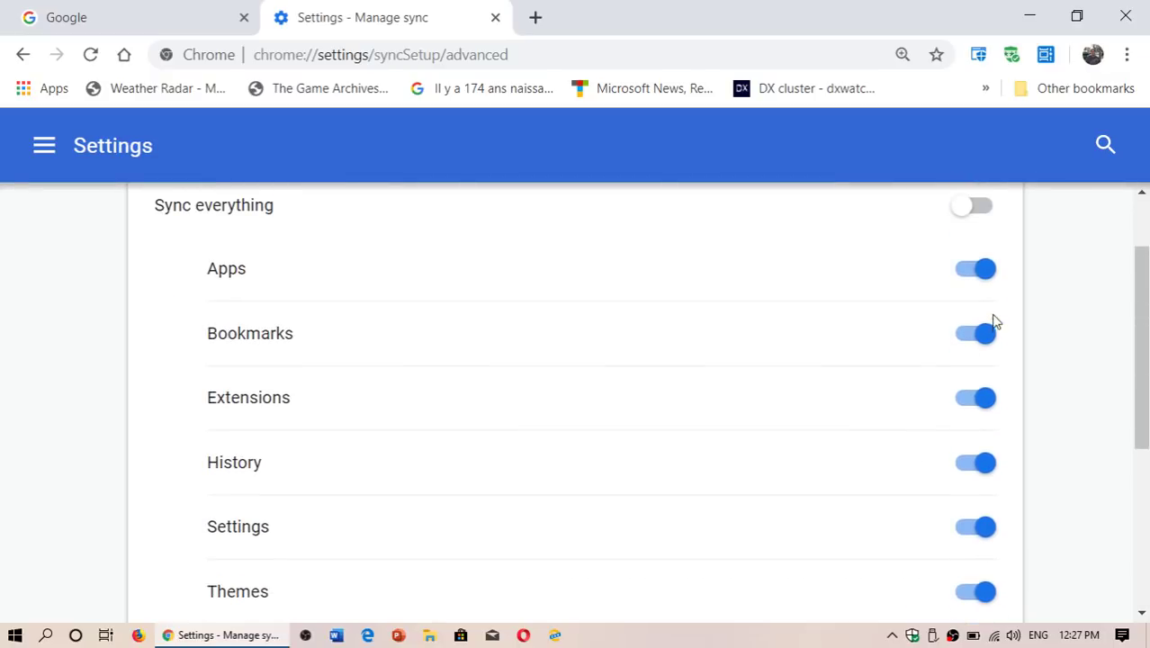
scroll(873, 354, down, 2)
scroll(872, 355, up, 2)
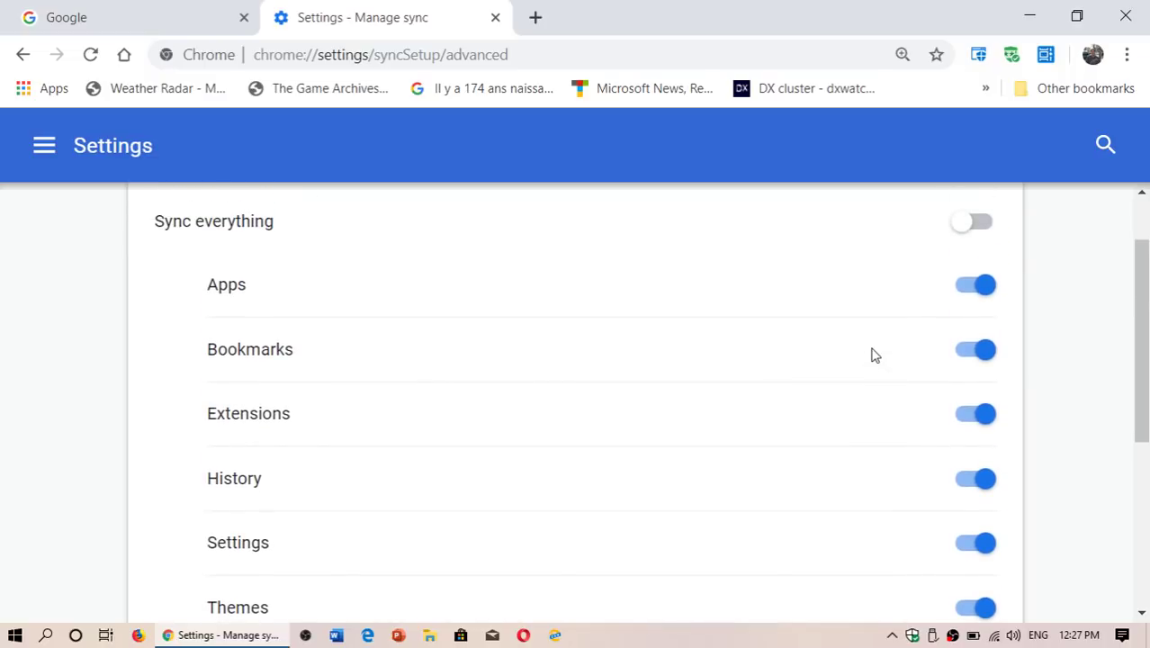
scroll(873, 354, down, 4)
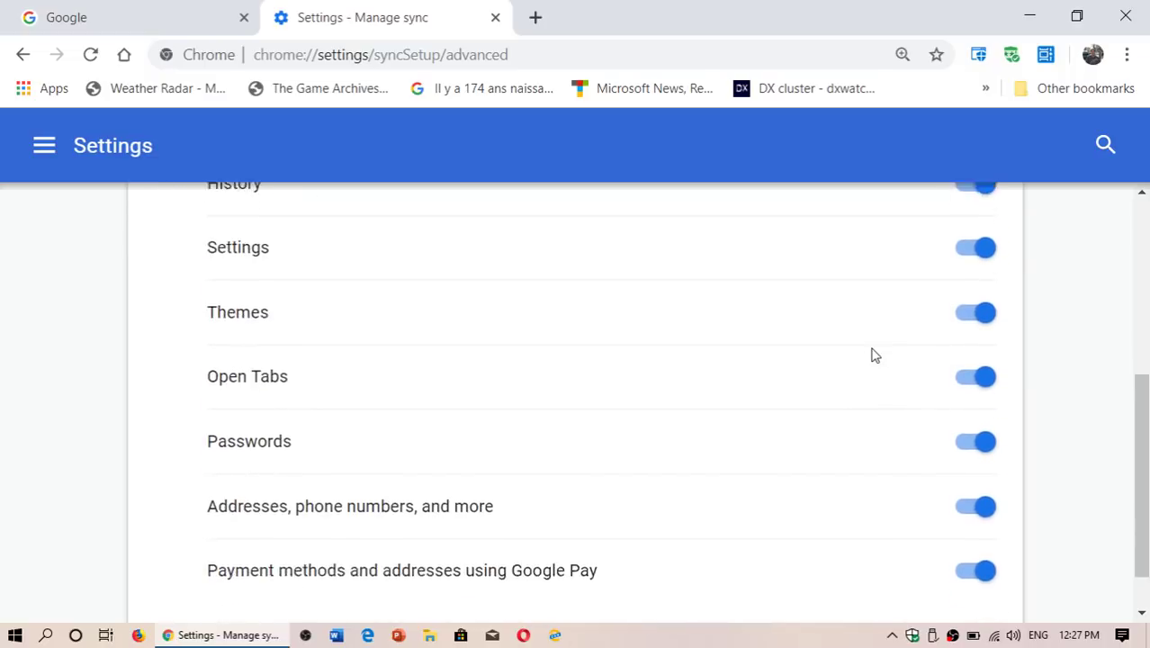
scroll(872, 355, up, 2)
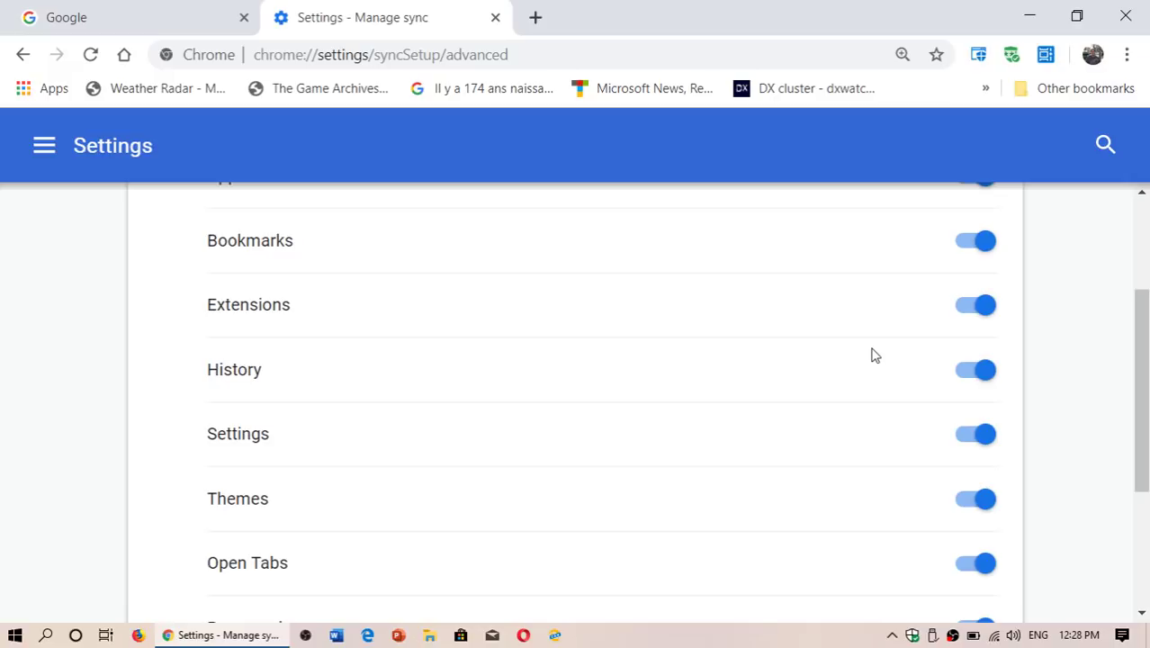
scroll(984, 310, up, 2)
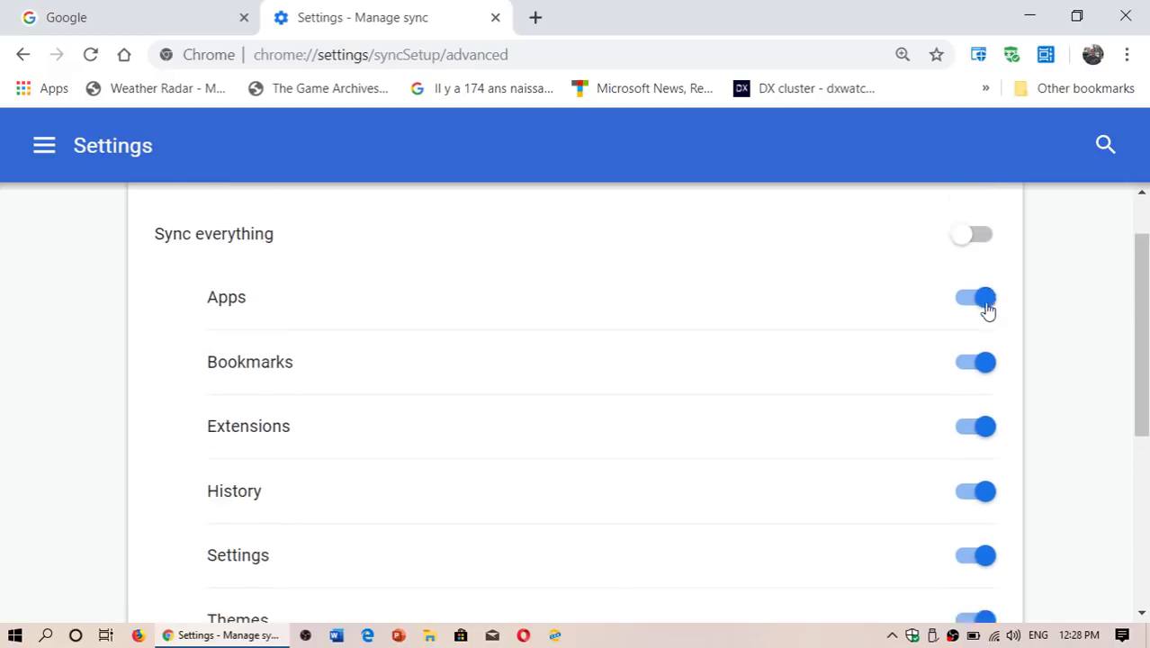
- Switch Sync everything on so Apps, Bookmarks, Extensions, History and Settings all sync
click(980, 278)
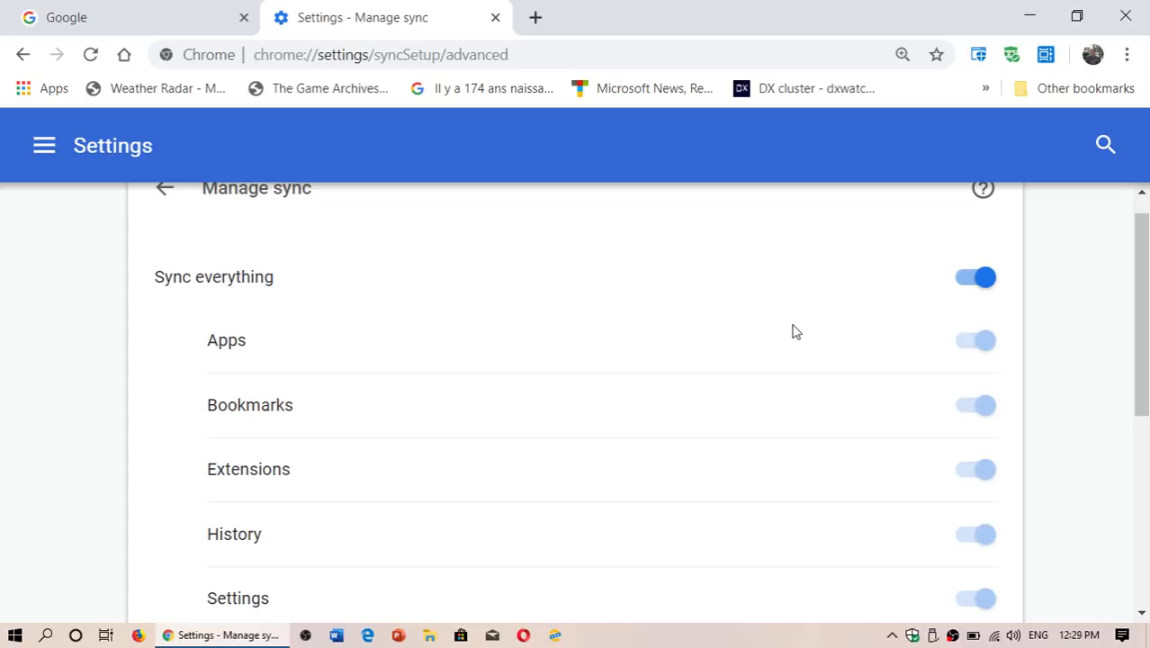
- Close the Manage sync tab and reopen Settings at Advanced > Privacy and security
click(495, 18)
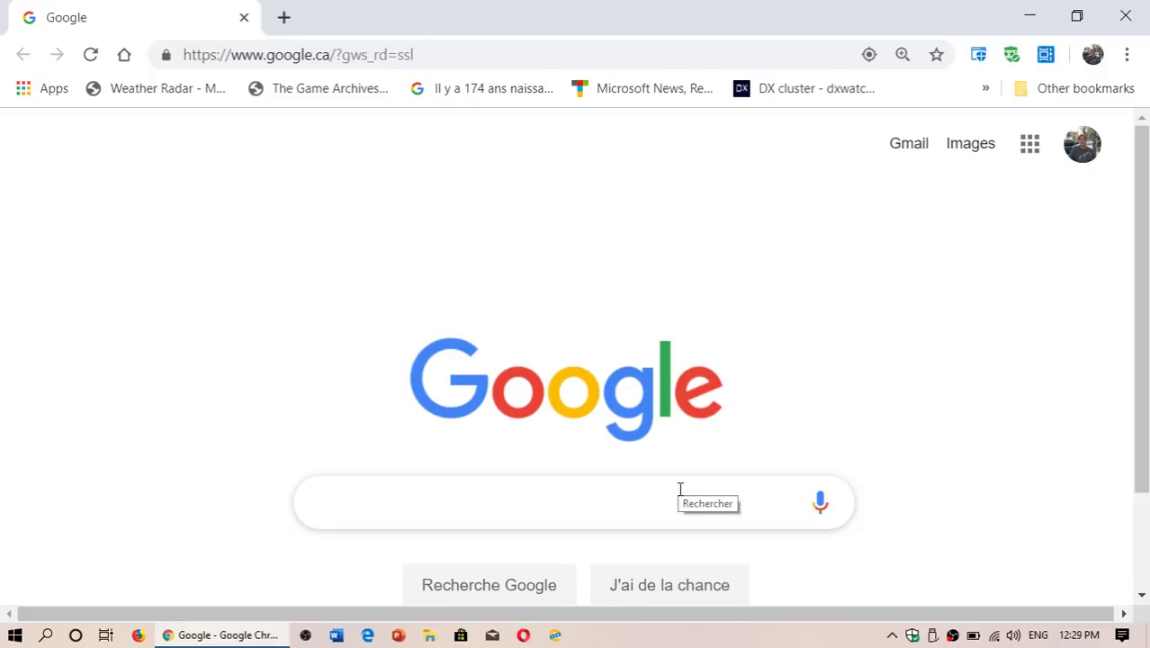
click(1127, 57)
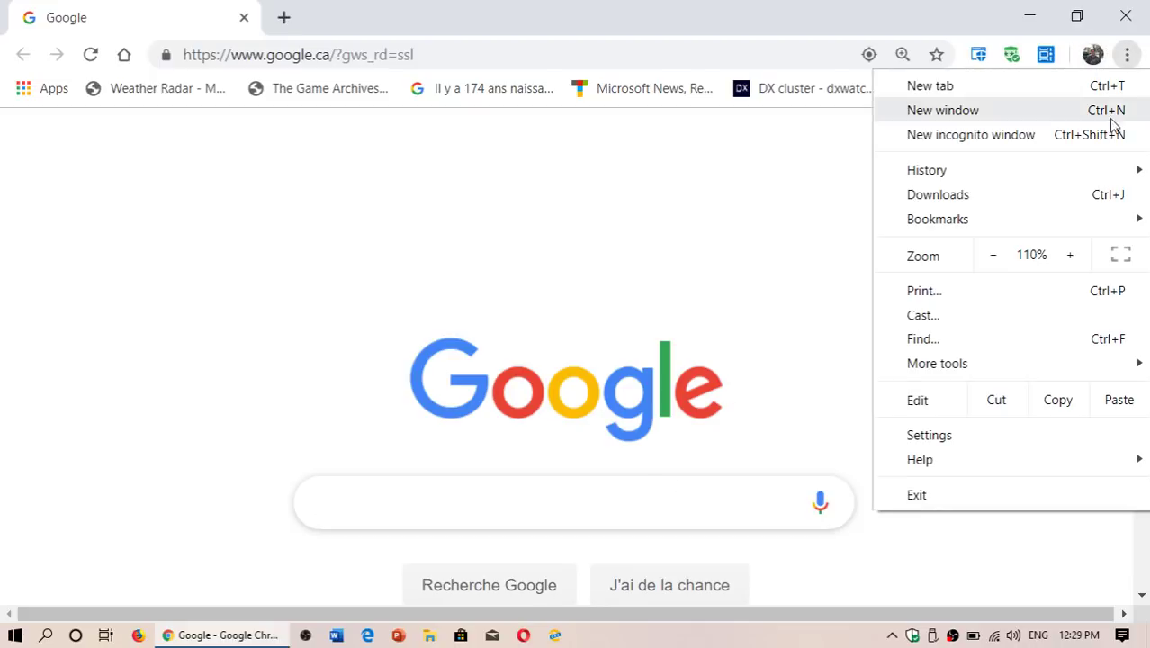
click(957, 438)
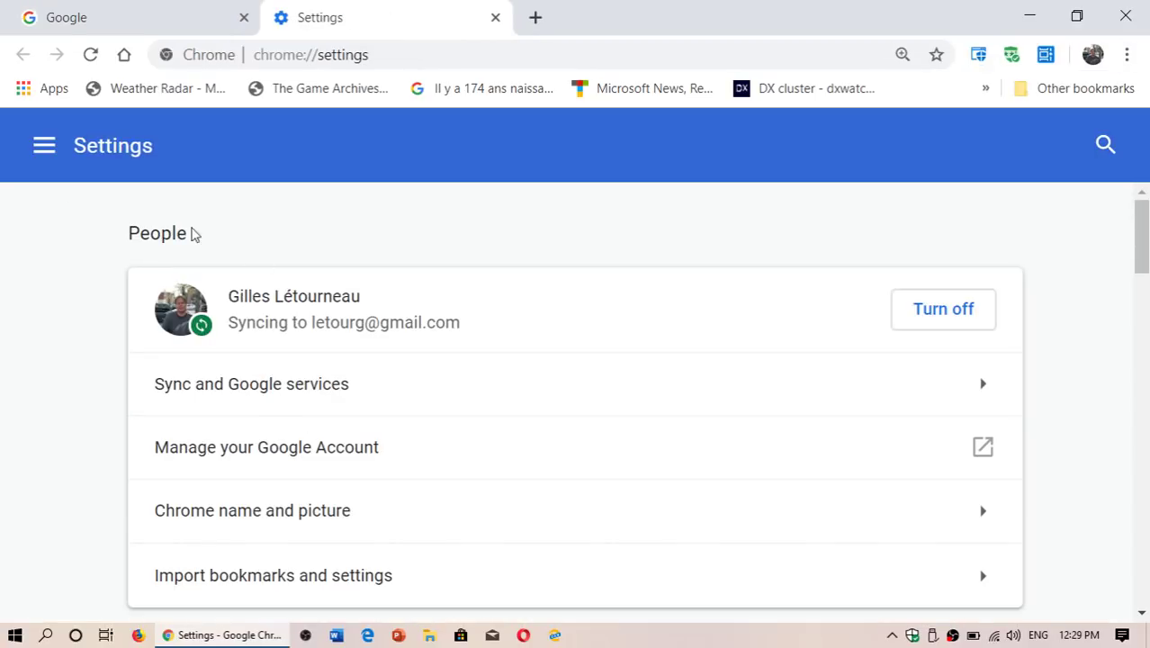
click(43, 147)
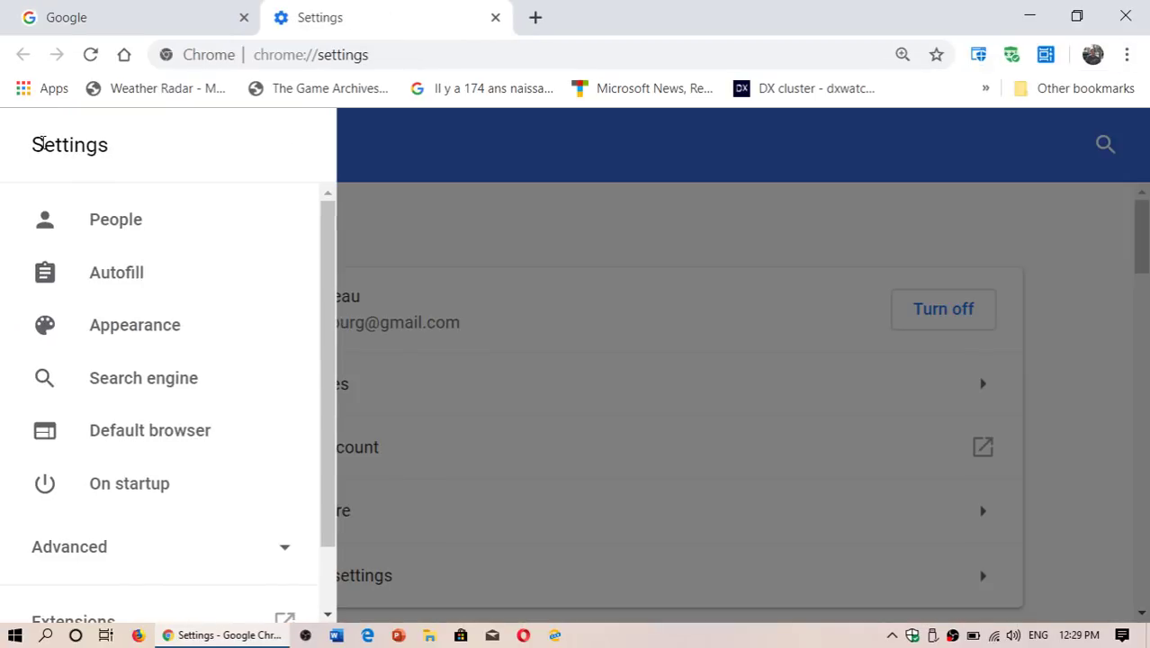
click(86, 559)
click(116, 599)
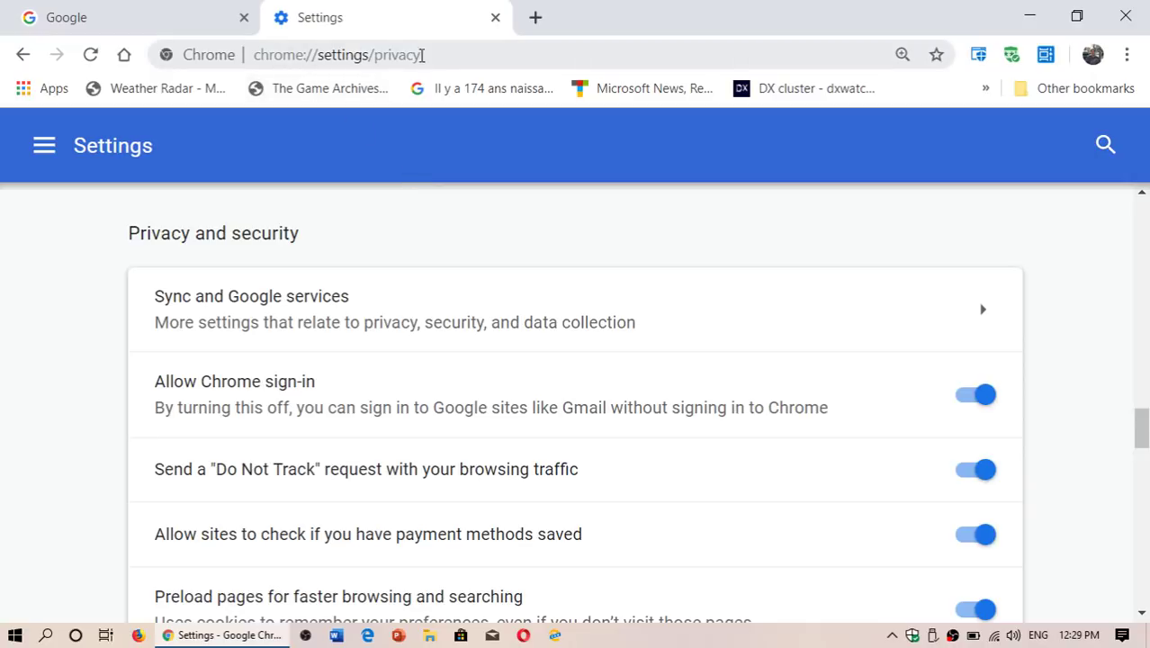
click(452, 55)
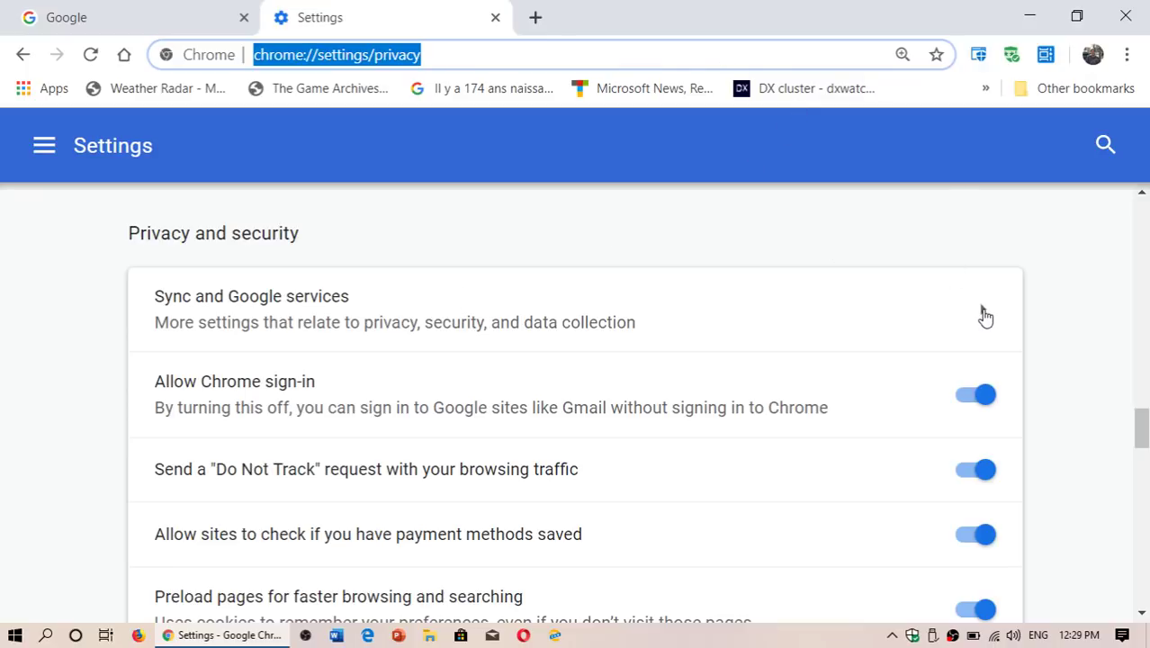
- Review the Manage sync toggles, then close the Settings tab and the Chrome window
click(985, 315)
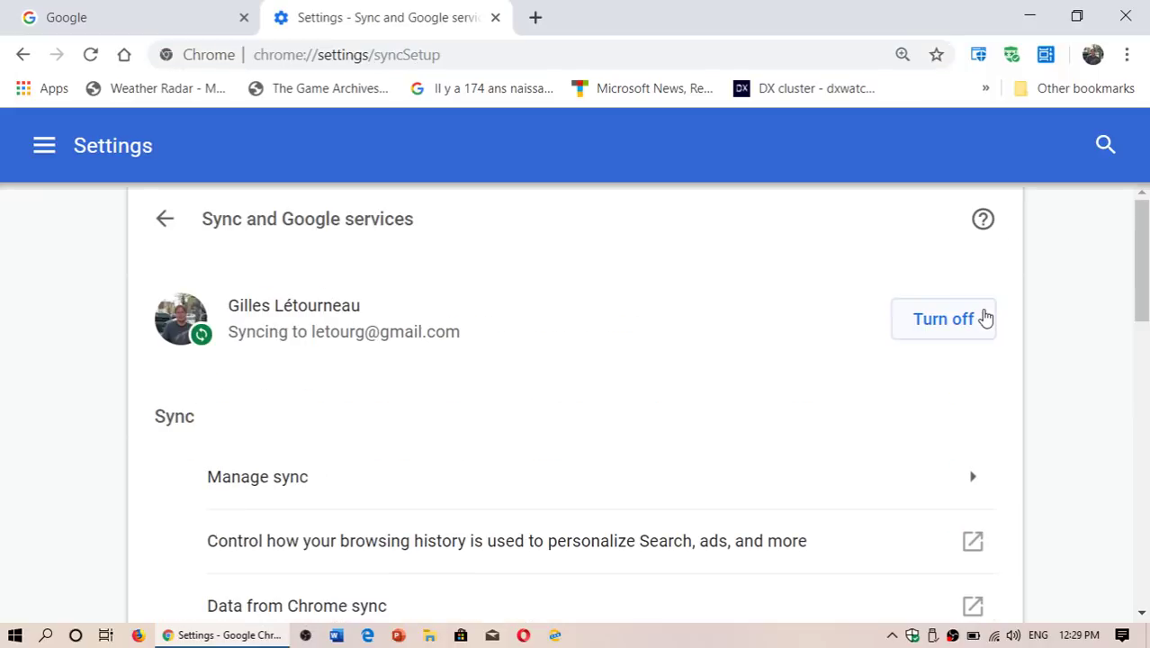
scroll(768, 440, down, 1)
scroll(768, 441, down, 2)
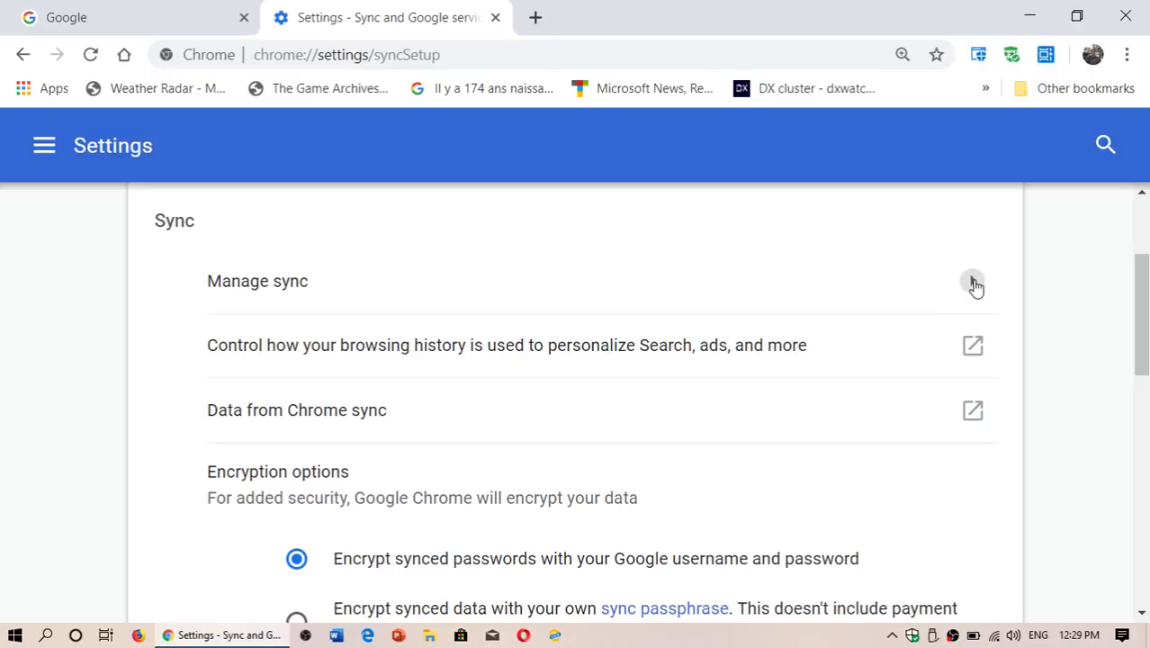
click(976, 286)
scroll(717, 397, down, 4)
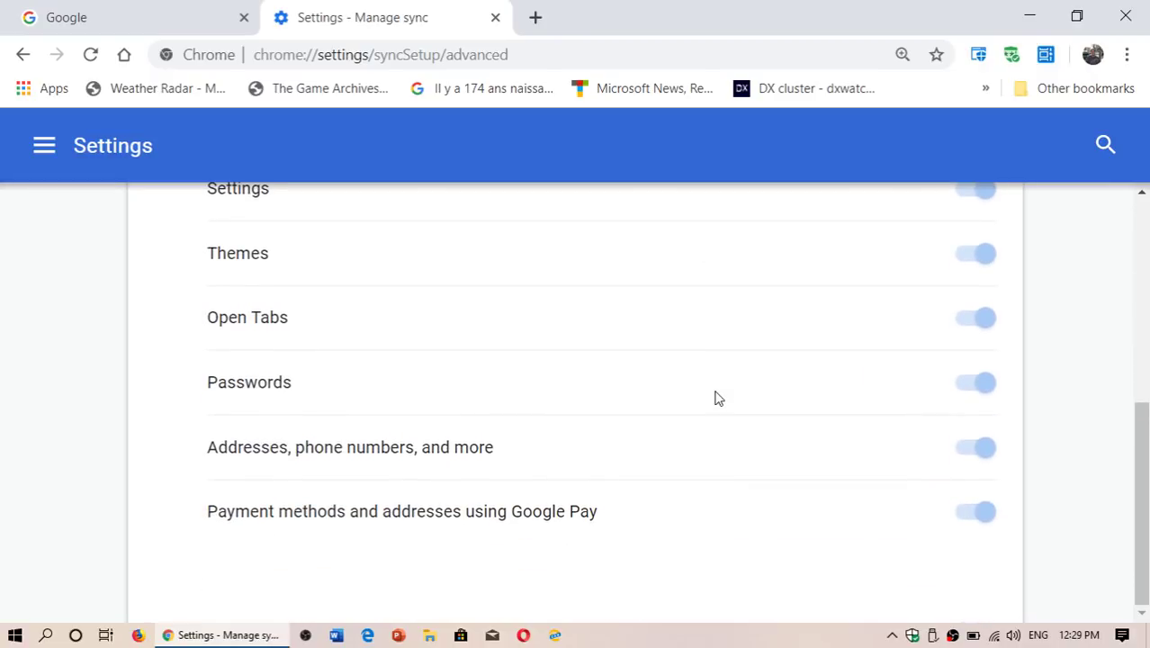
scroll(717, 398, up, 5)
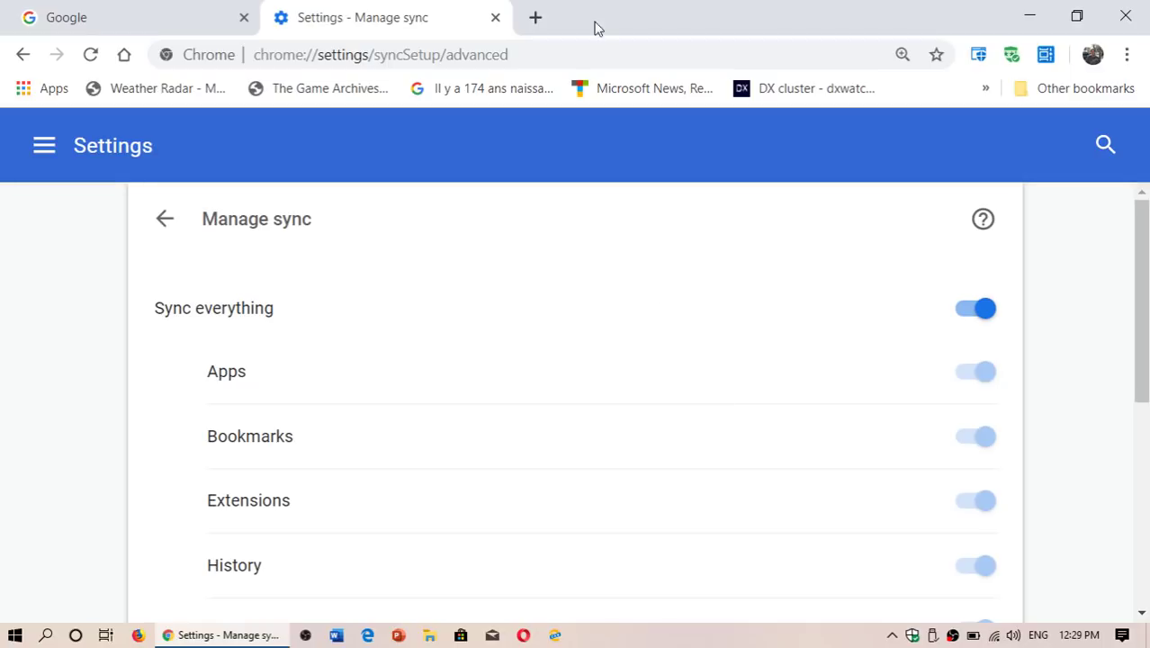
click(494, 18)
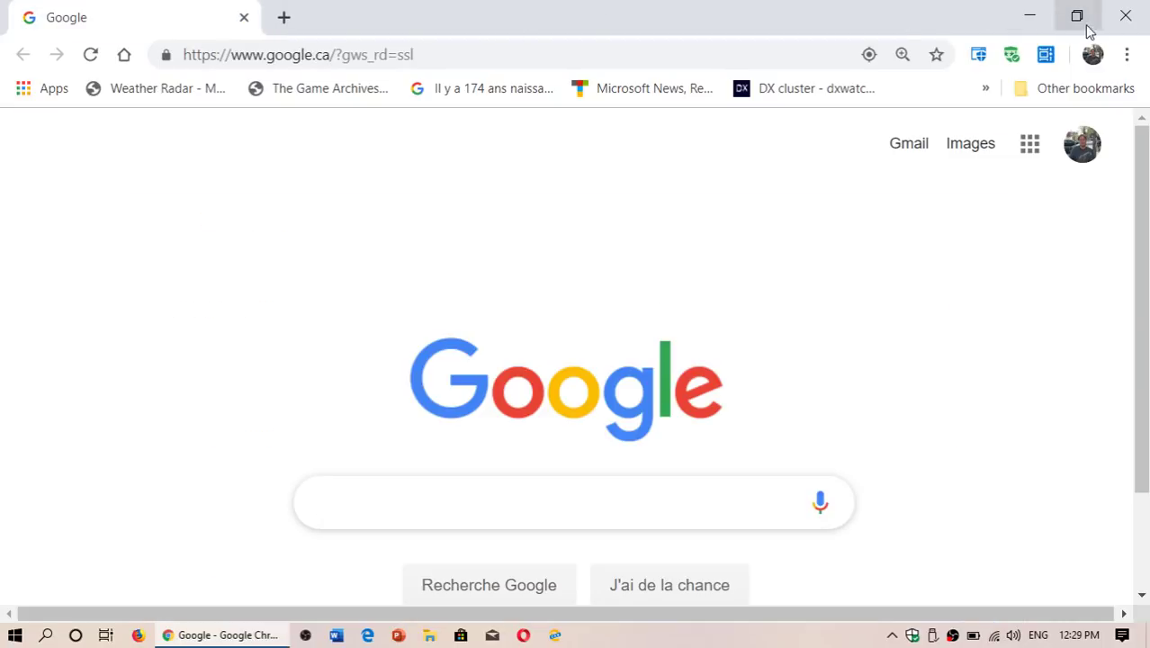
click(1125, 15)
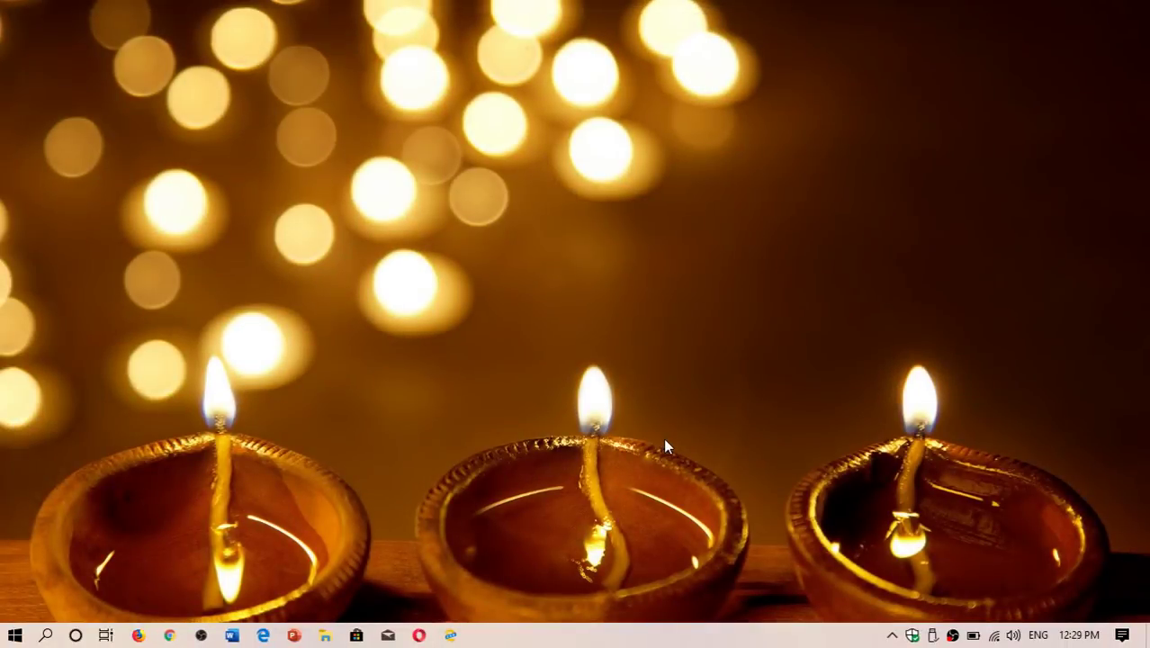